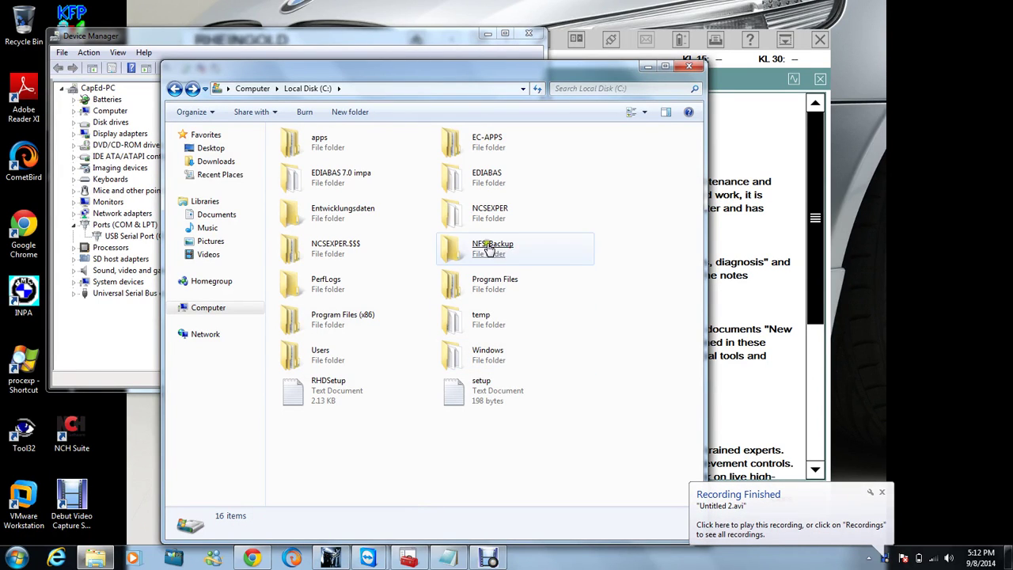
- Select the EDIABAS folder on Local Disk (C:) and close the slow-performance warning balloon
left_click(479, 222)
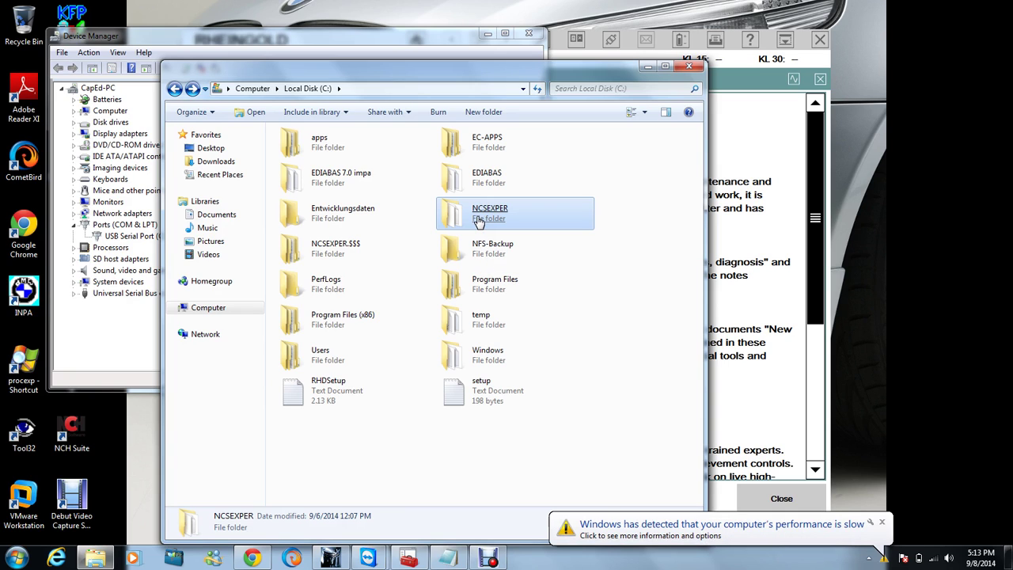
left_click(486, 183)
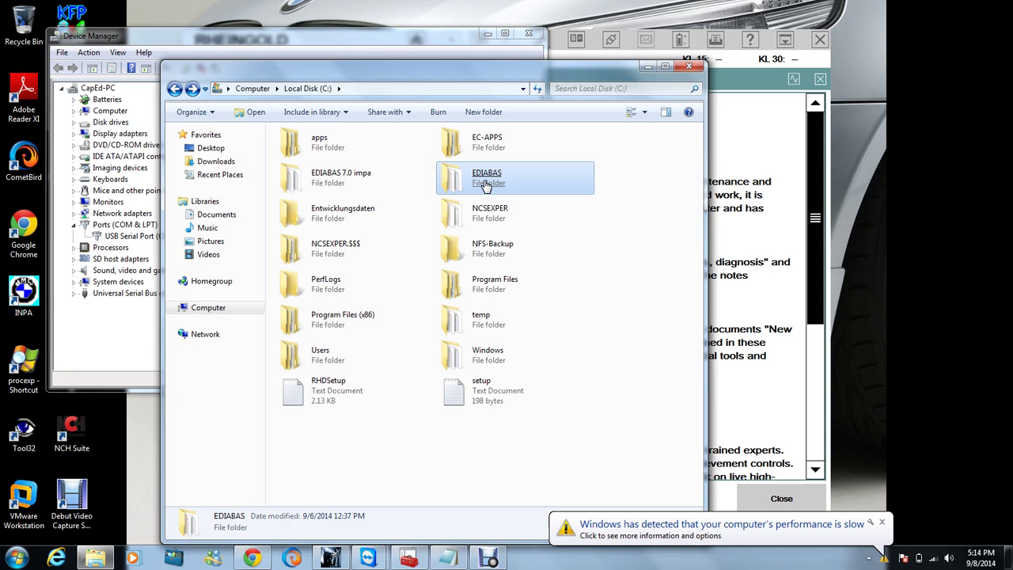
left_click(883, 524)
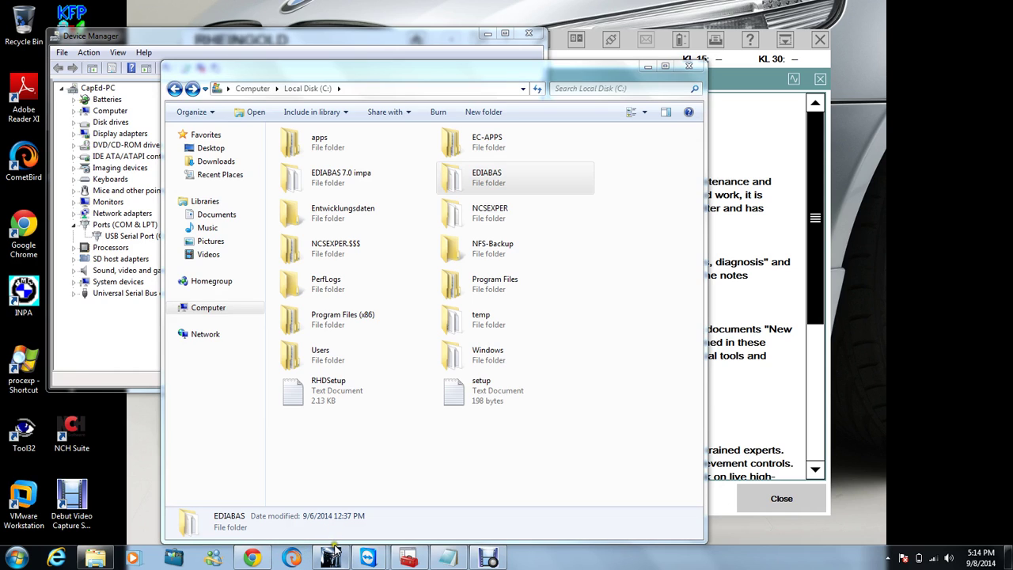
mouse_move(334, 551)
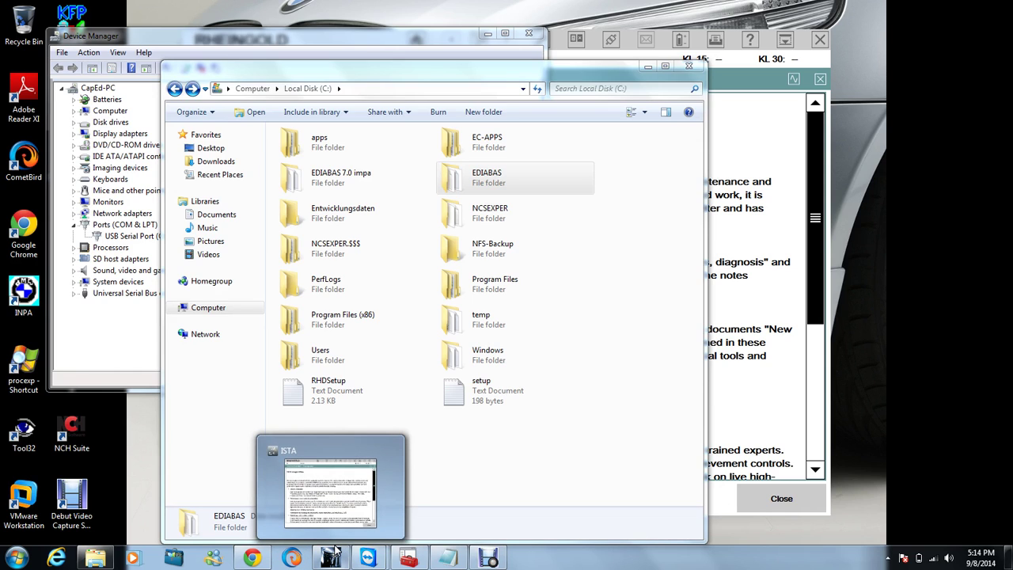
right_click(489, 182)
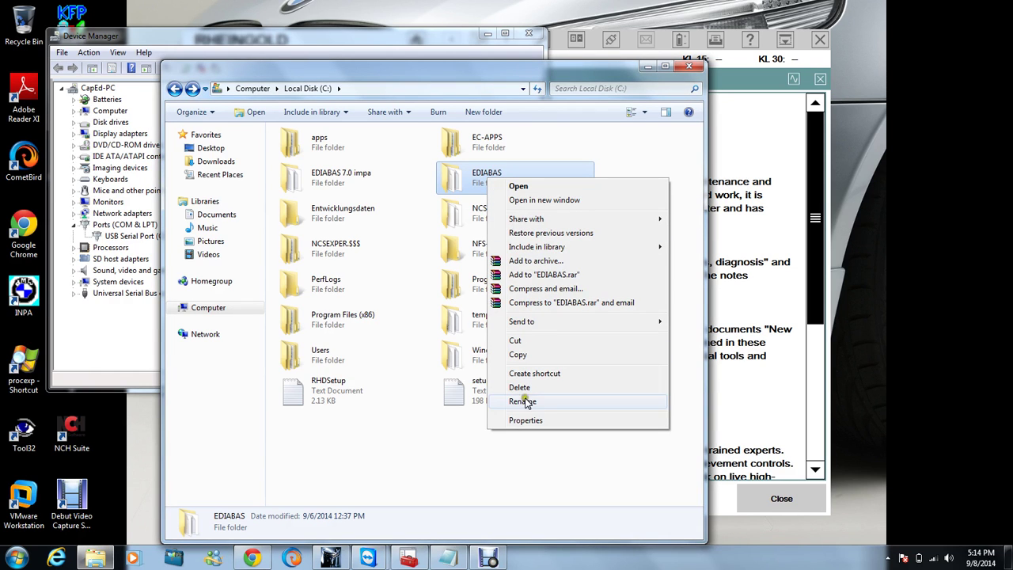
left_click(525, 421)
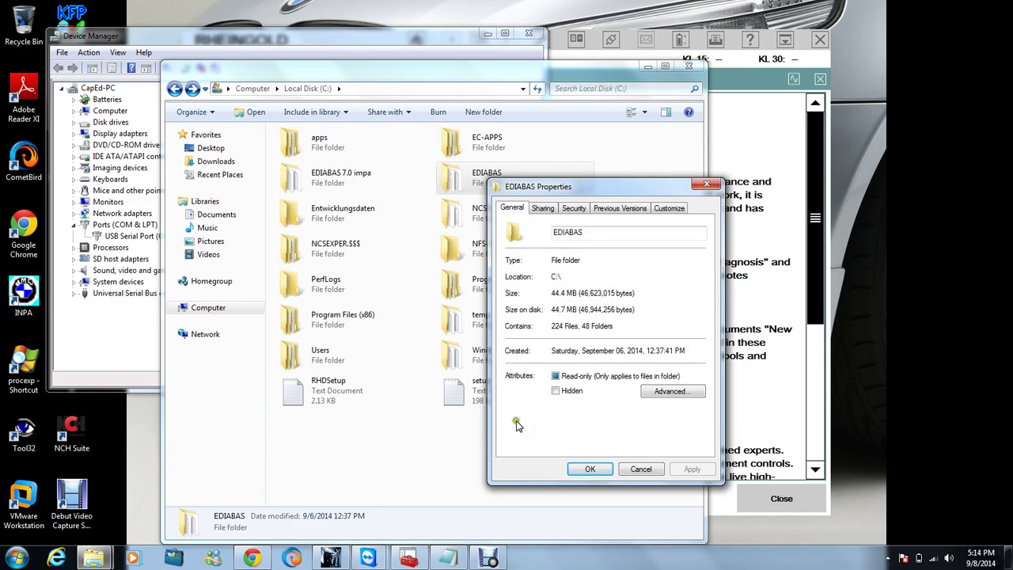
left_click(588, 469)
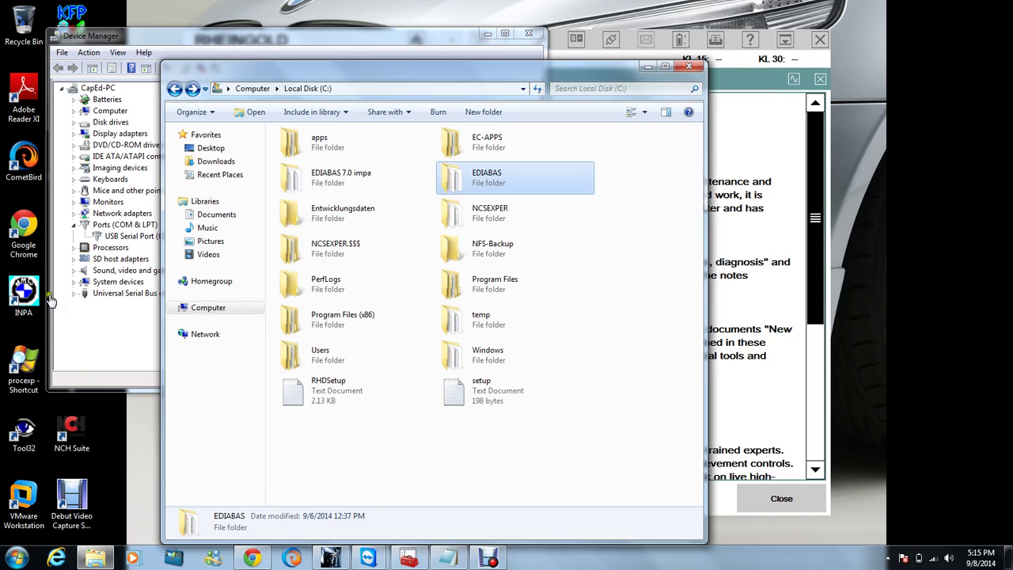
- Rename the INPA desktop shortcut to 'INPA EDIABAS 7.0', granting administrator permission
right_click(26, 313)
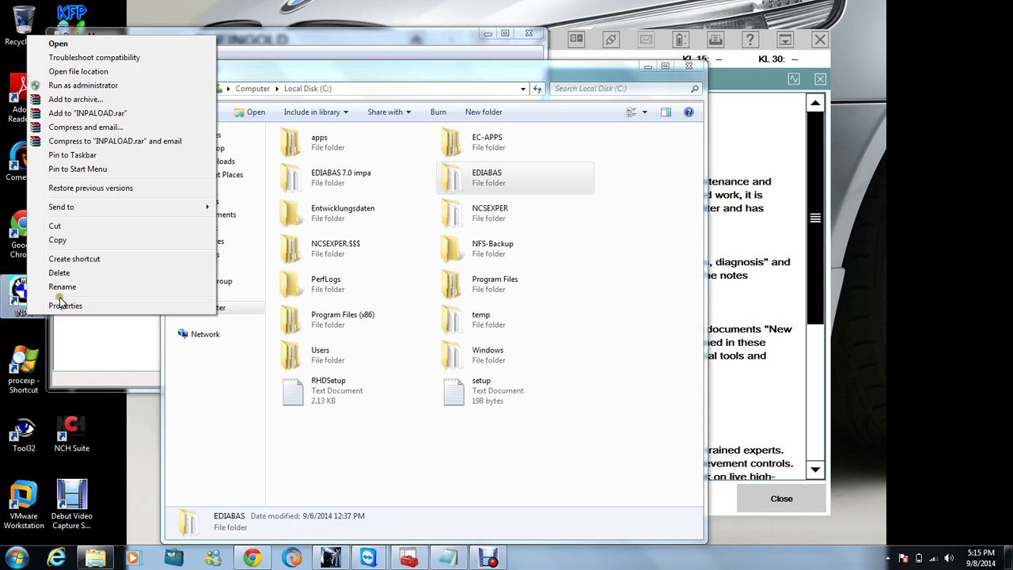
left_click(63, 286)
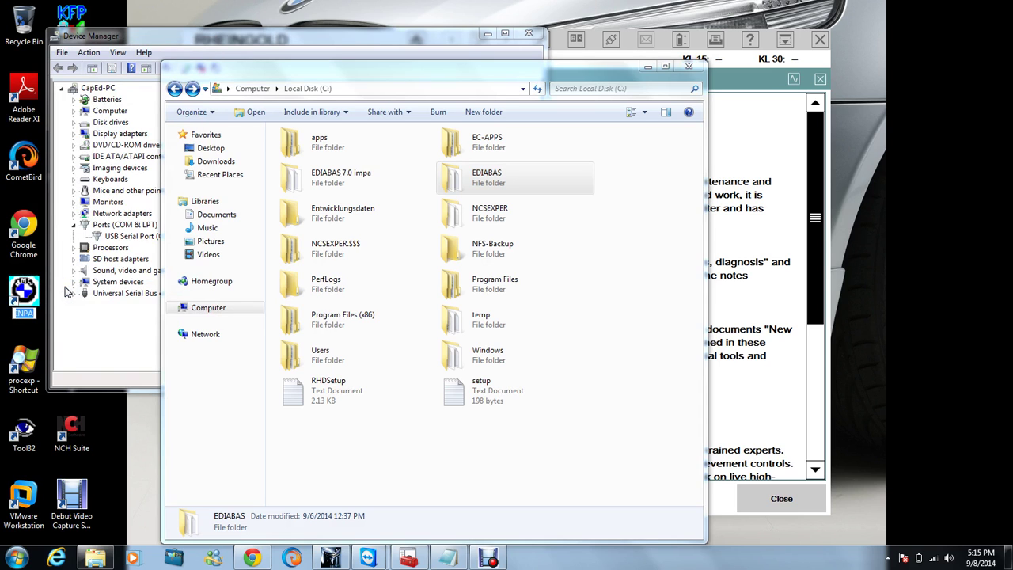
type("ed")
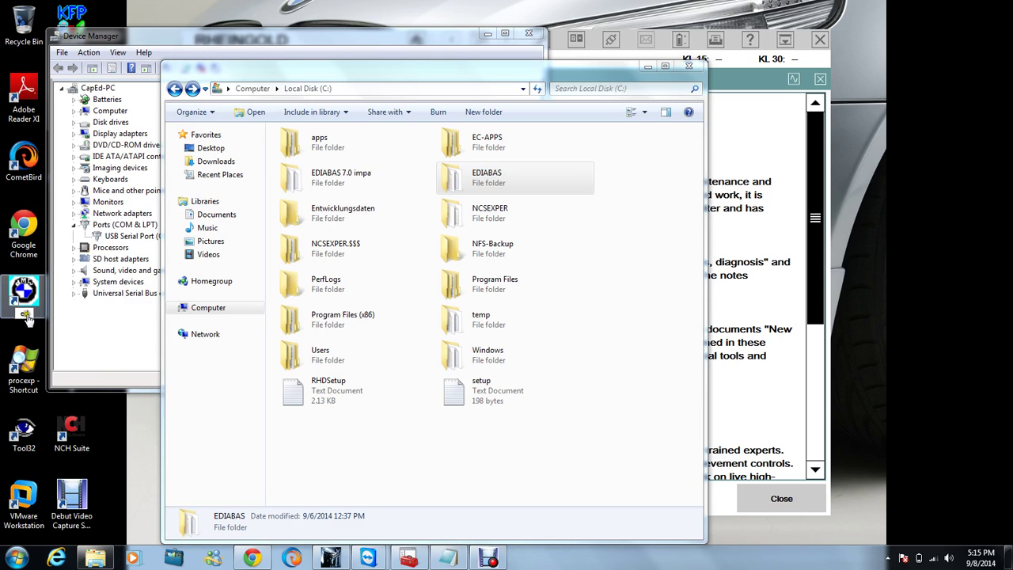
key("BackSpace")
key("BackSpace")
key("Caps_Lock")
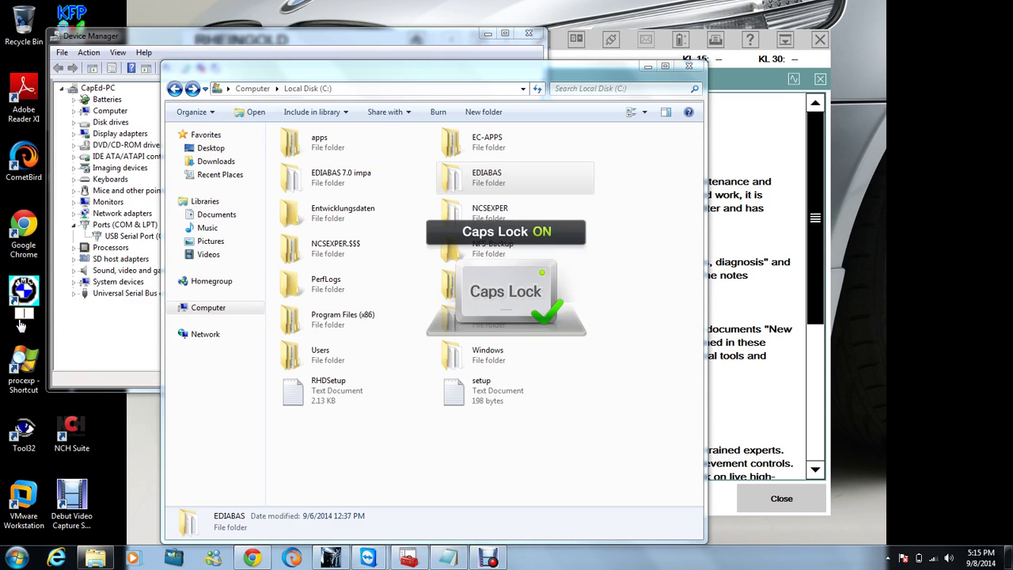
type("IN")
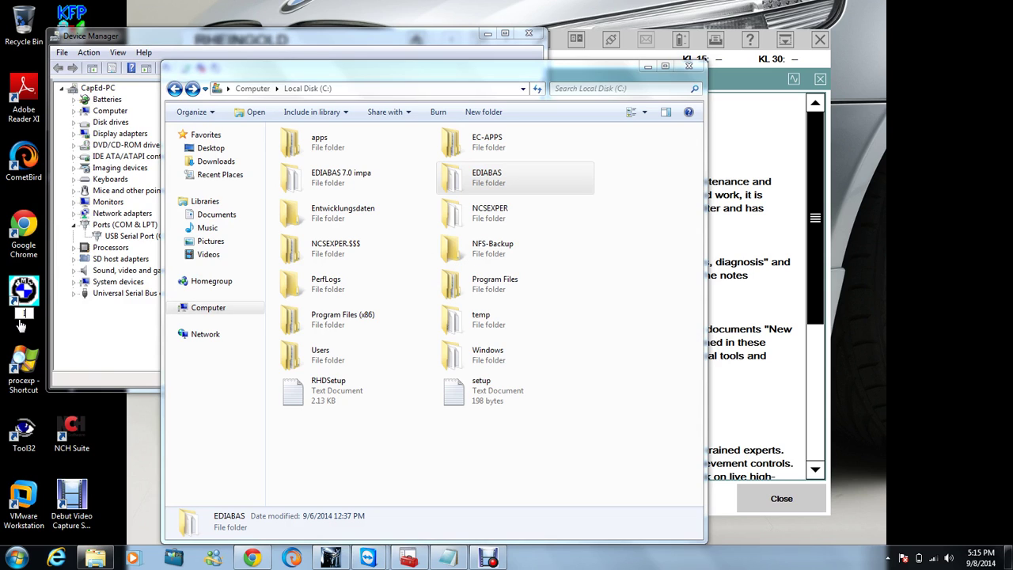
type("PA")
key("Return")
type("EDIABAS")
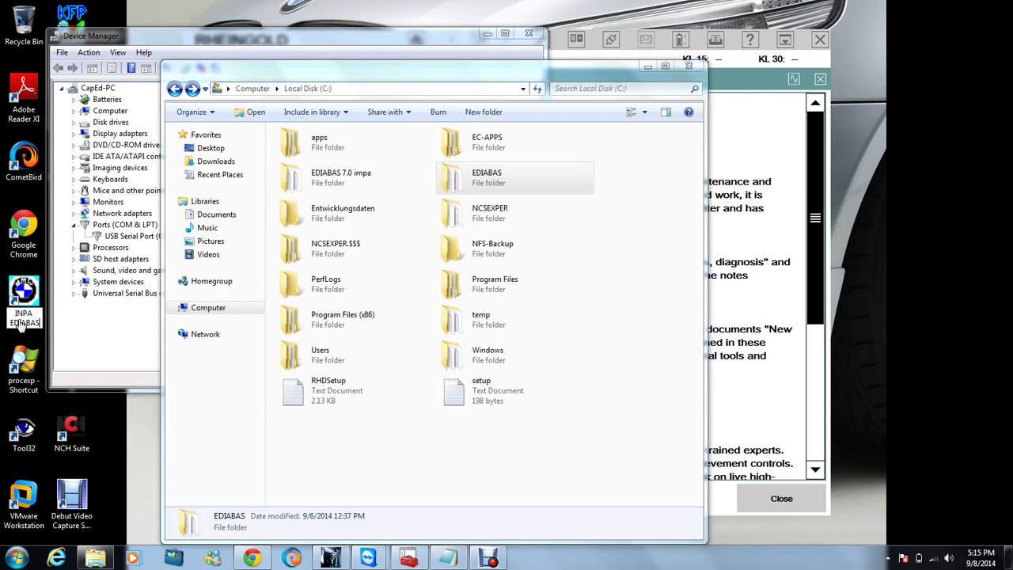
key("Return")
type("7.0")
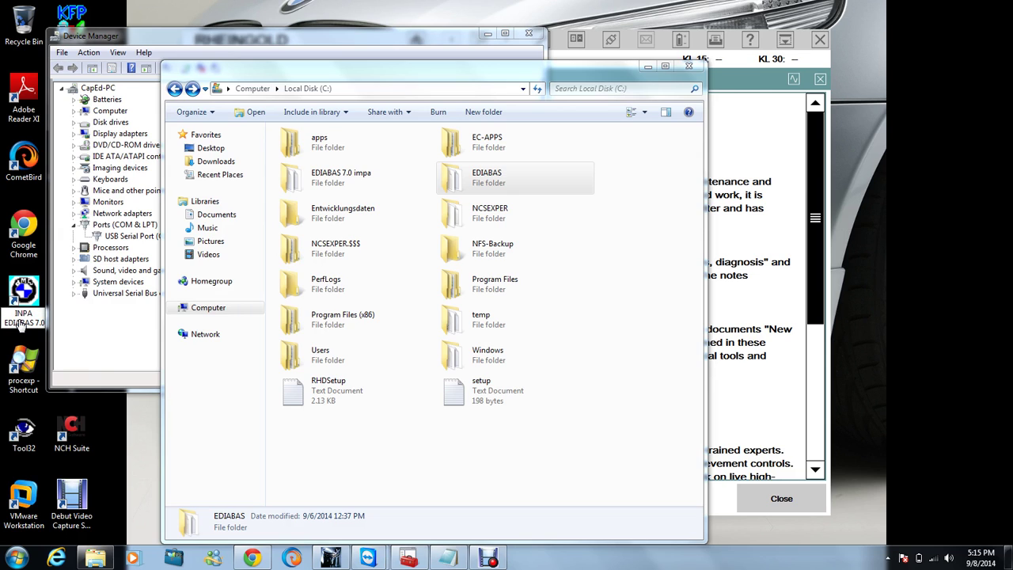
left_click(95, 408)
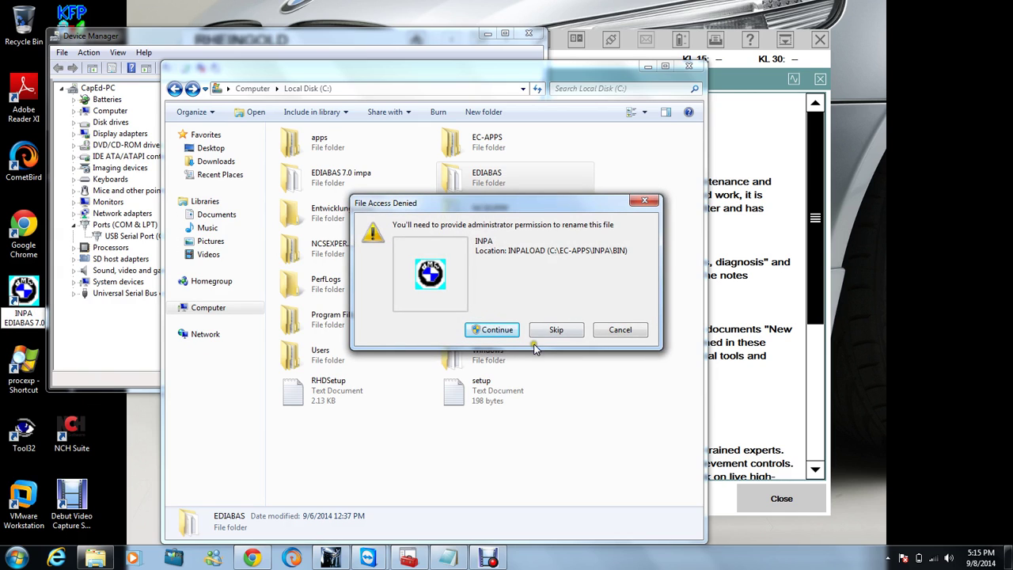
left_click(507, 332)
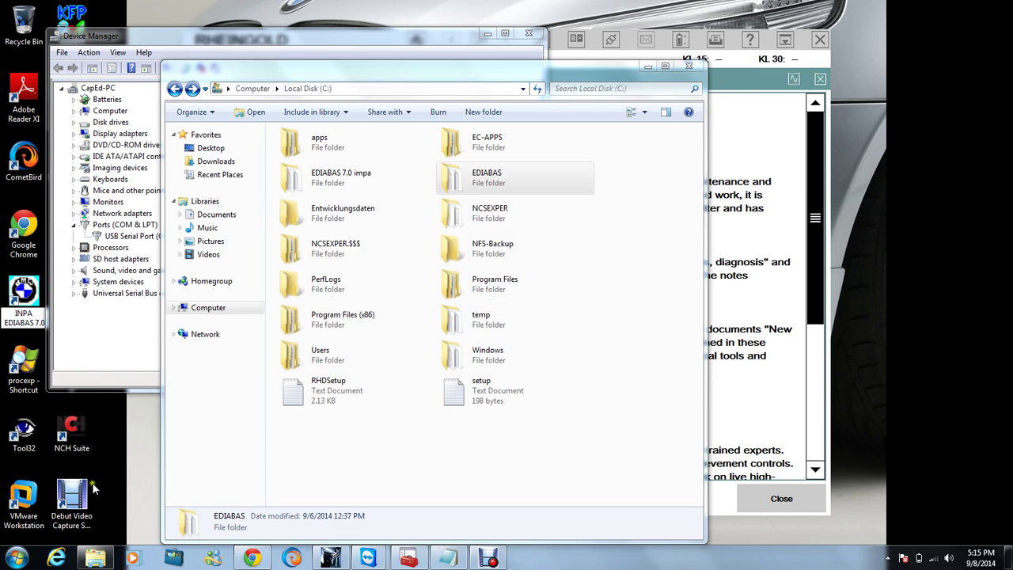
left_click(110, 442)
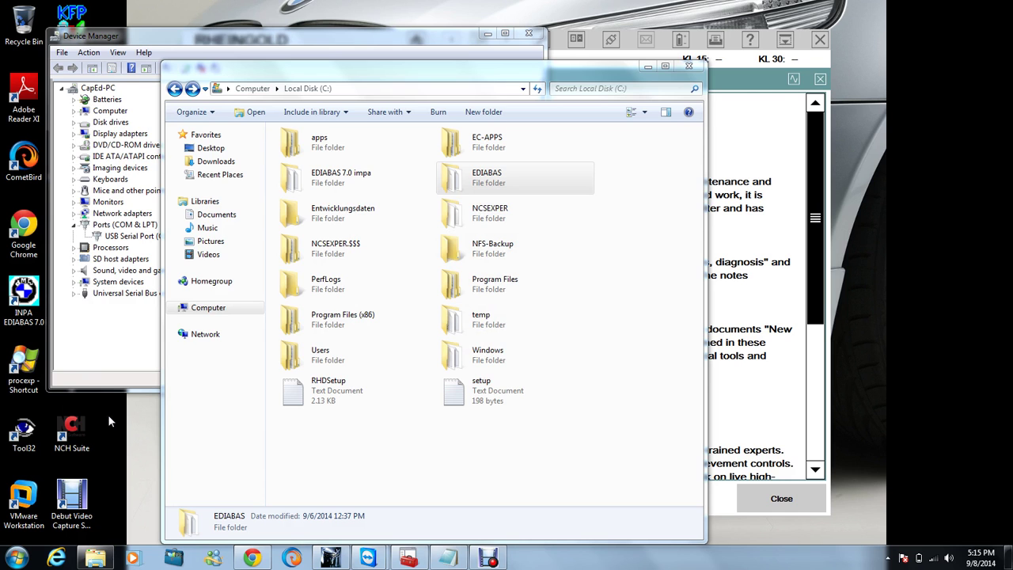
- Launch INPA and load the E60 engine script MSV 80.0 For N52KP (NG6)
double_click(35, 305)
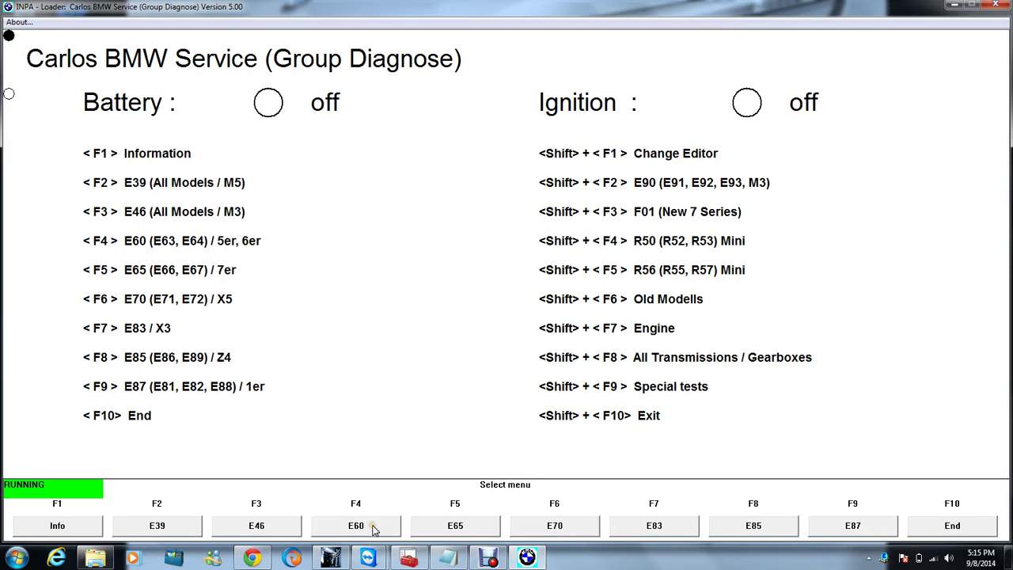
left_click(371, 527)
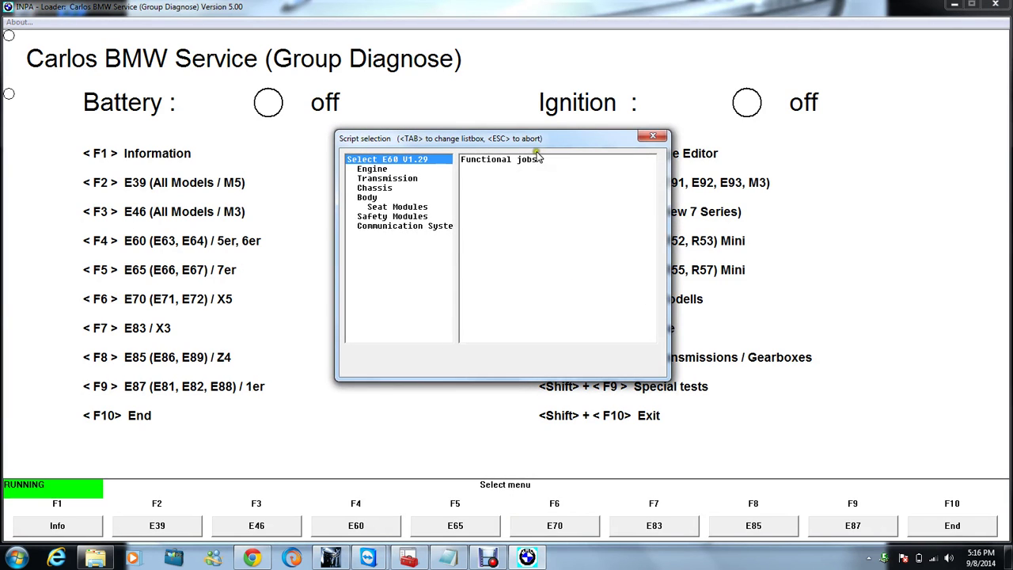
left_click(390, 170)
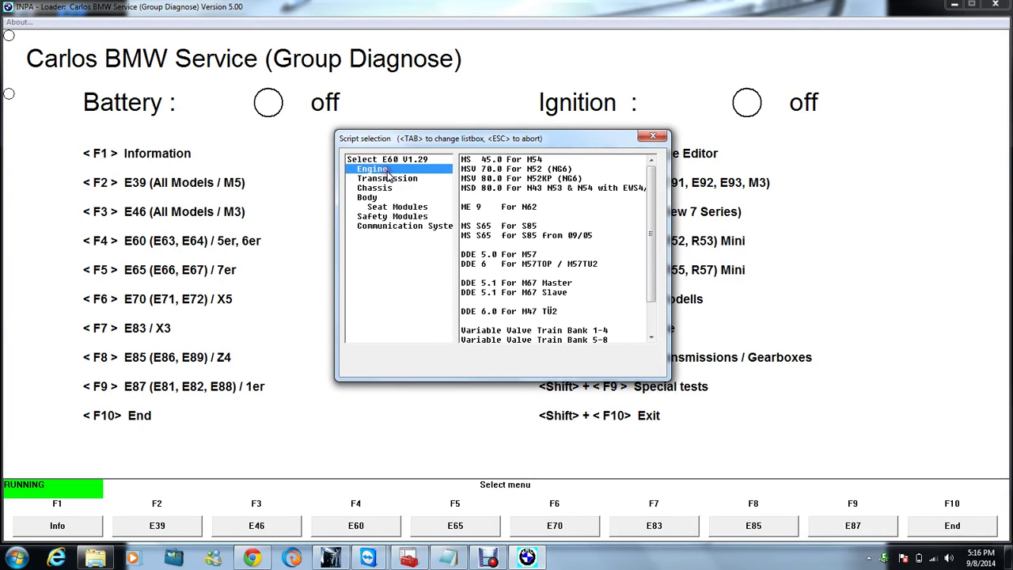
left_click(516, 169)
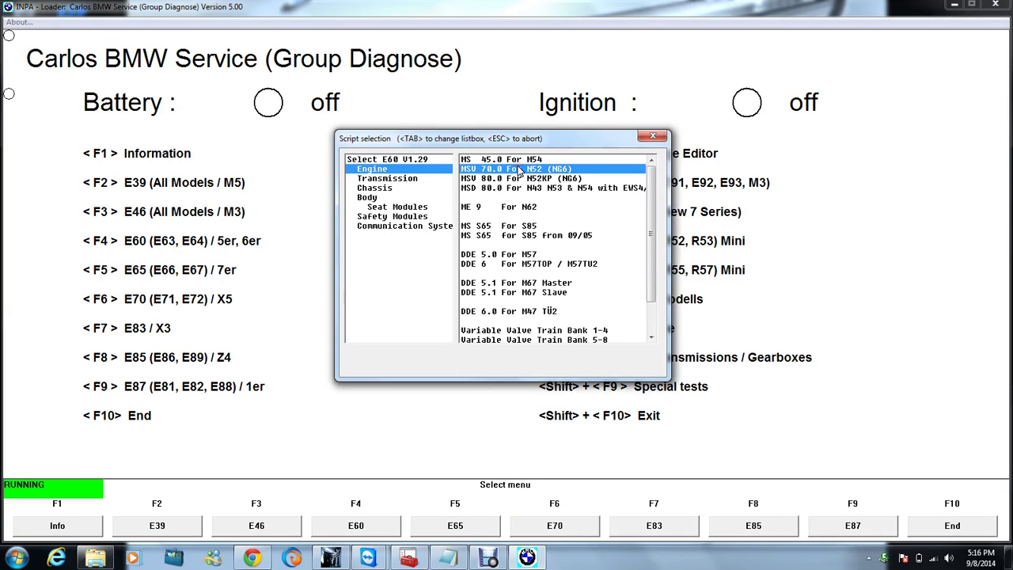
double_click(513, 179)
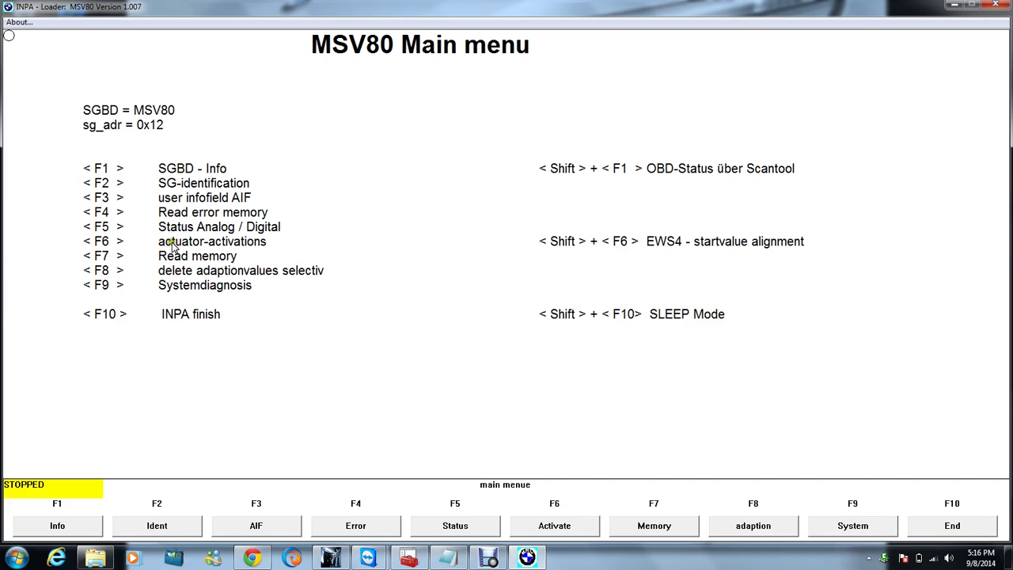
- Try reading the short error memory, stop after the object file error, and go back
left_click(368, 525)
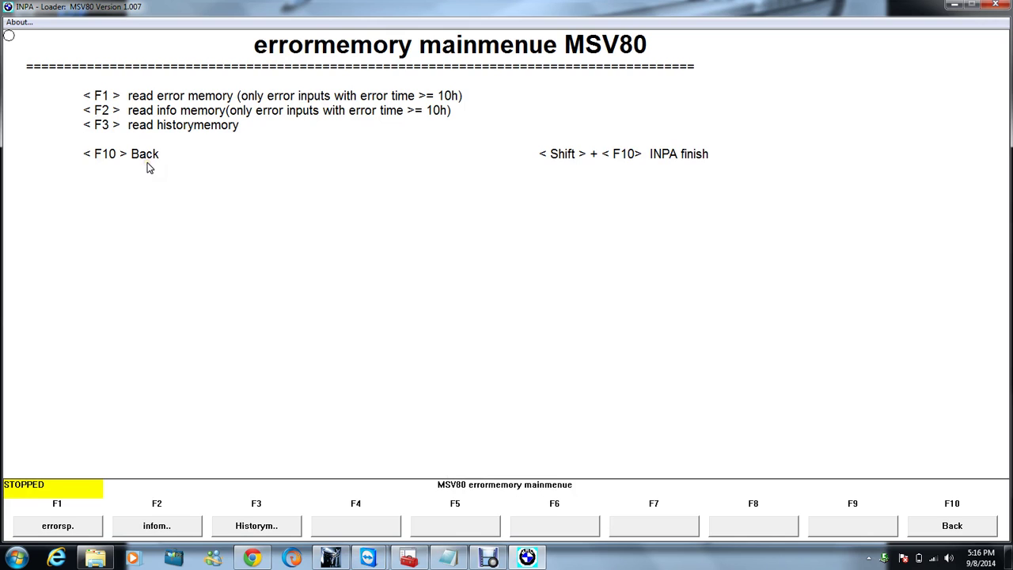
left_click(61, 526)
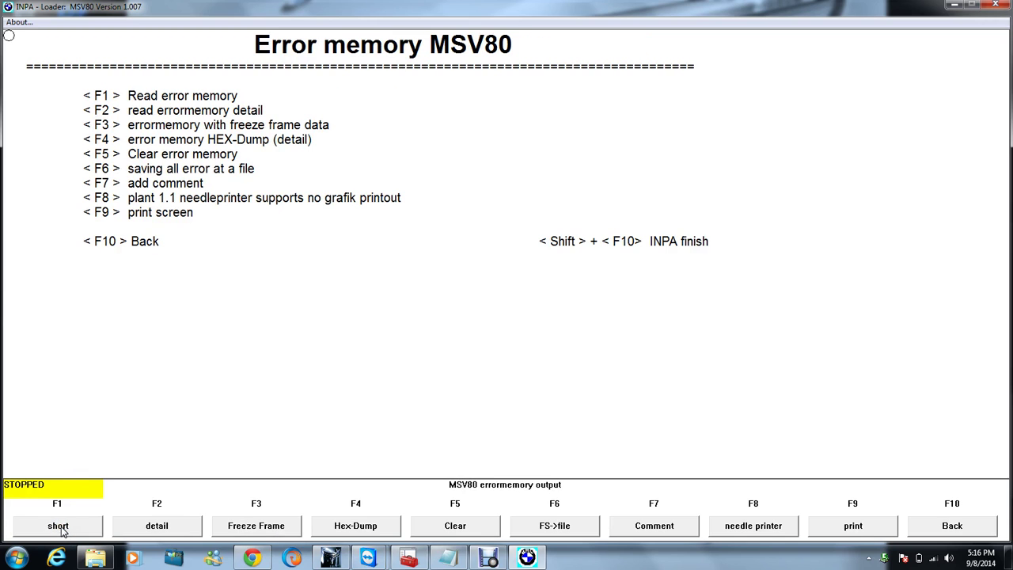
left_click(61, 527)
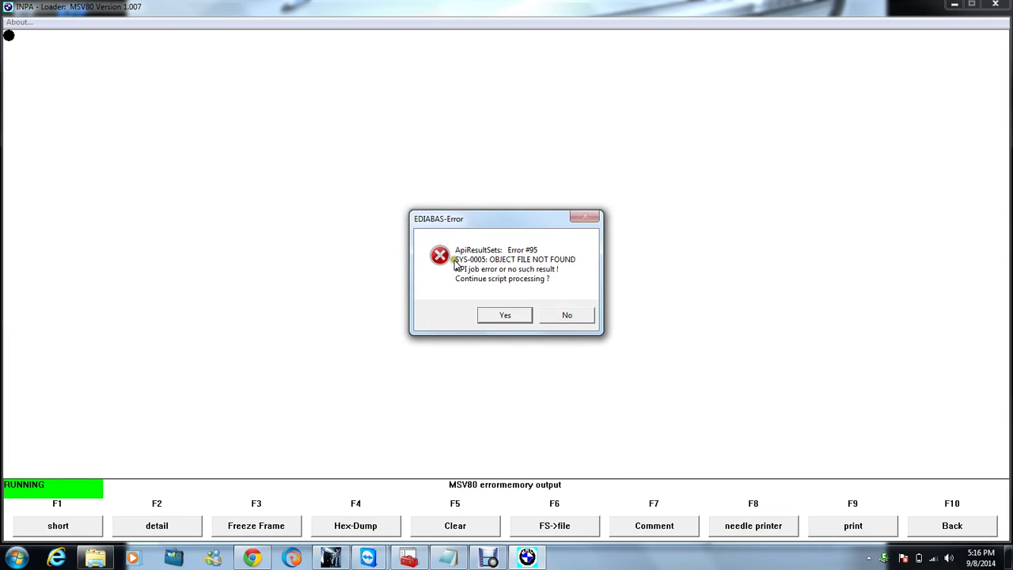
left_click(567, 315)
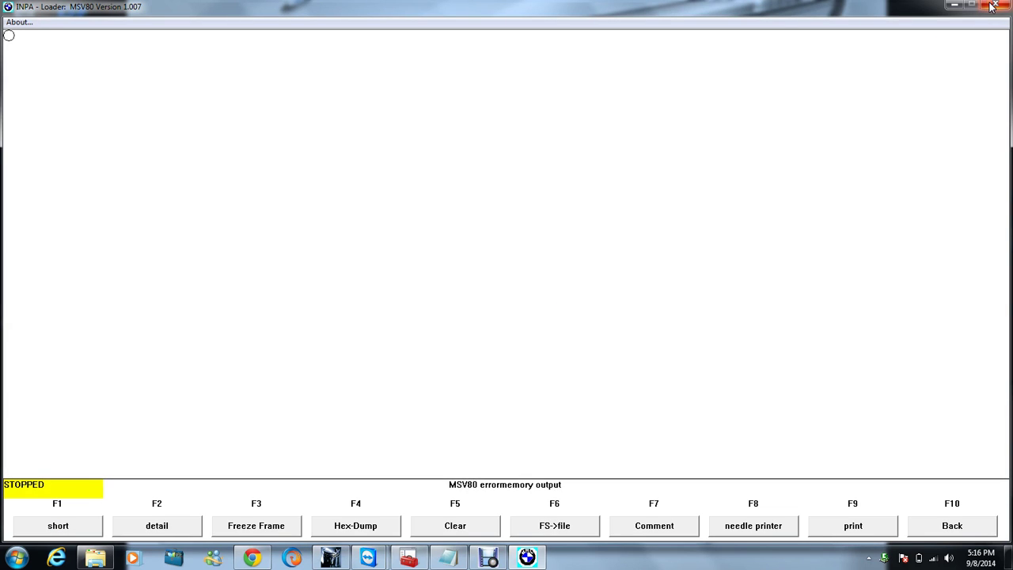
left_click(956, 526)
- Exit MSV80 and end INPA with F10, confirm quitting, then select the temp folder
left_click(957, 527)
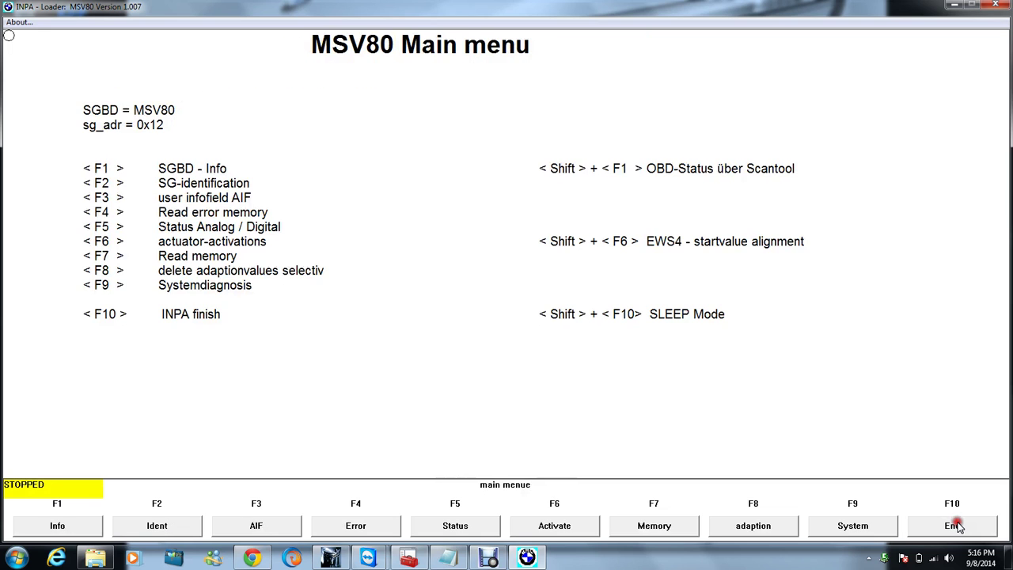
left_click(956, 526)
left_click(956, 526)
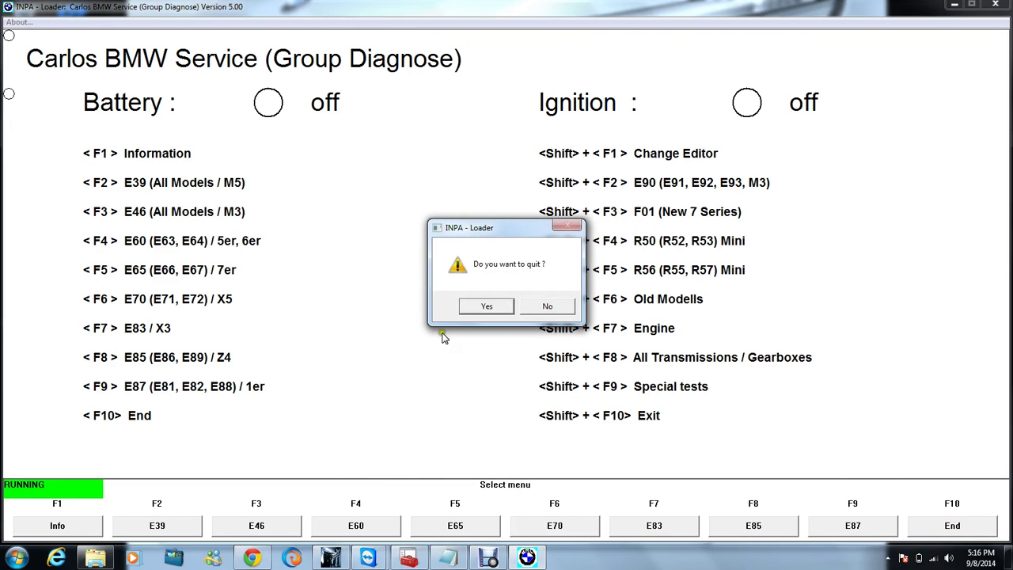
left_click(485, 308)
left_click(479, 314)
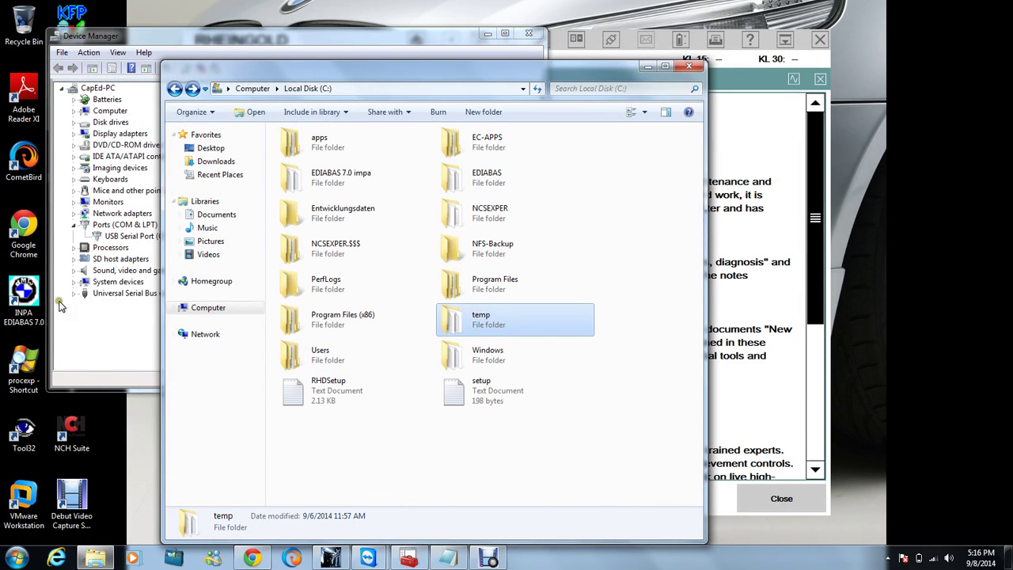
- Minimize Device Manager and select the EDIABAS 7.0 impa folder on Local Disk (C:)
left_click(119, 336)
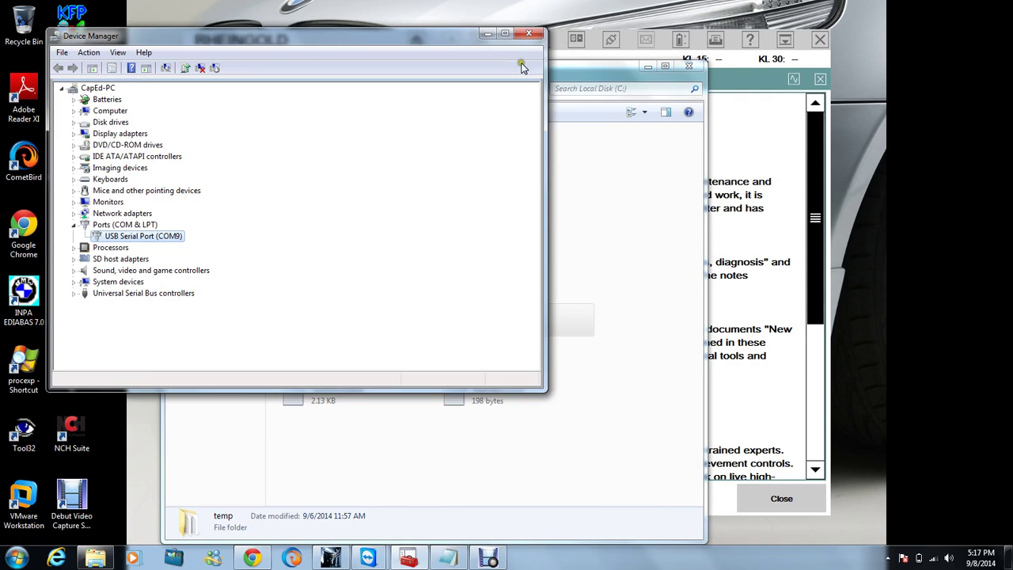
left_click(487, 34)
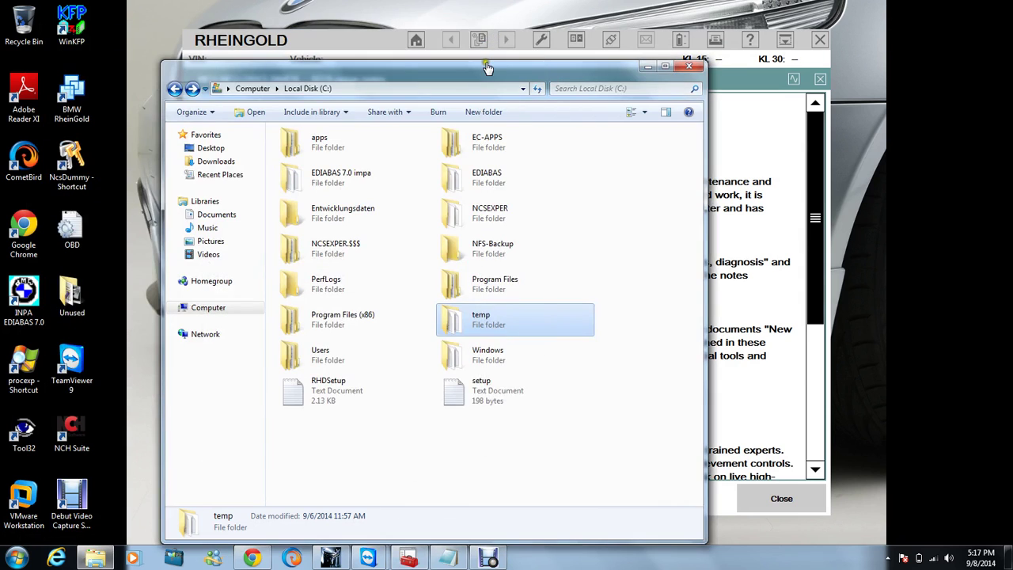
left_click(611, 228)
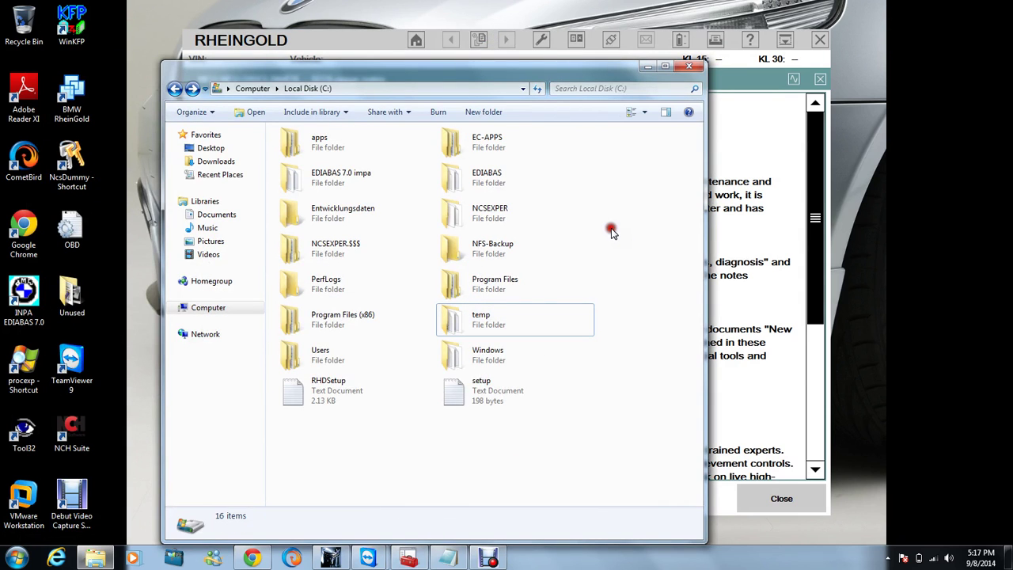
left_click(354, 184)
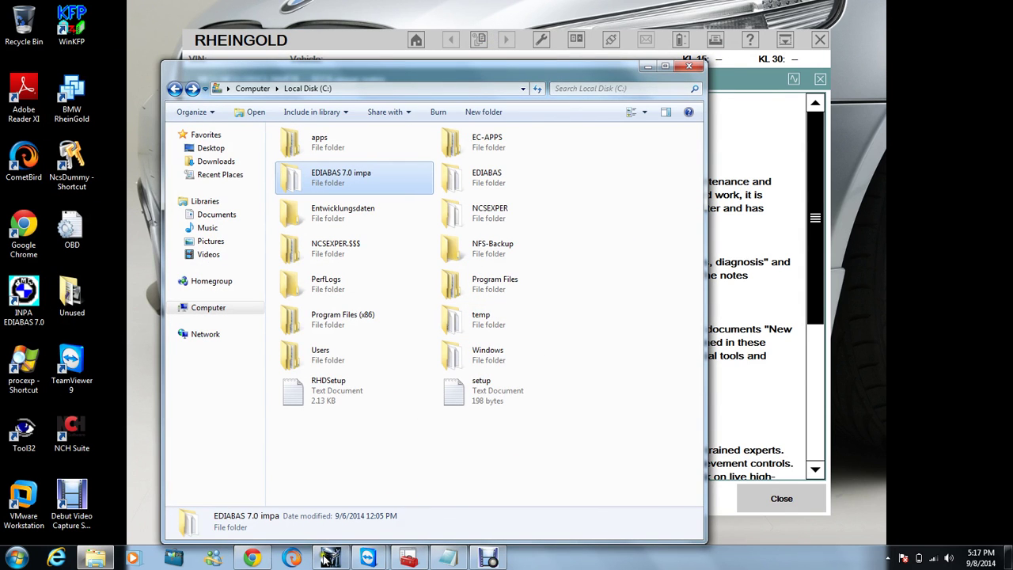